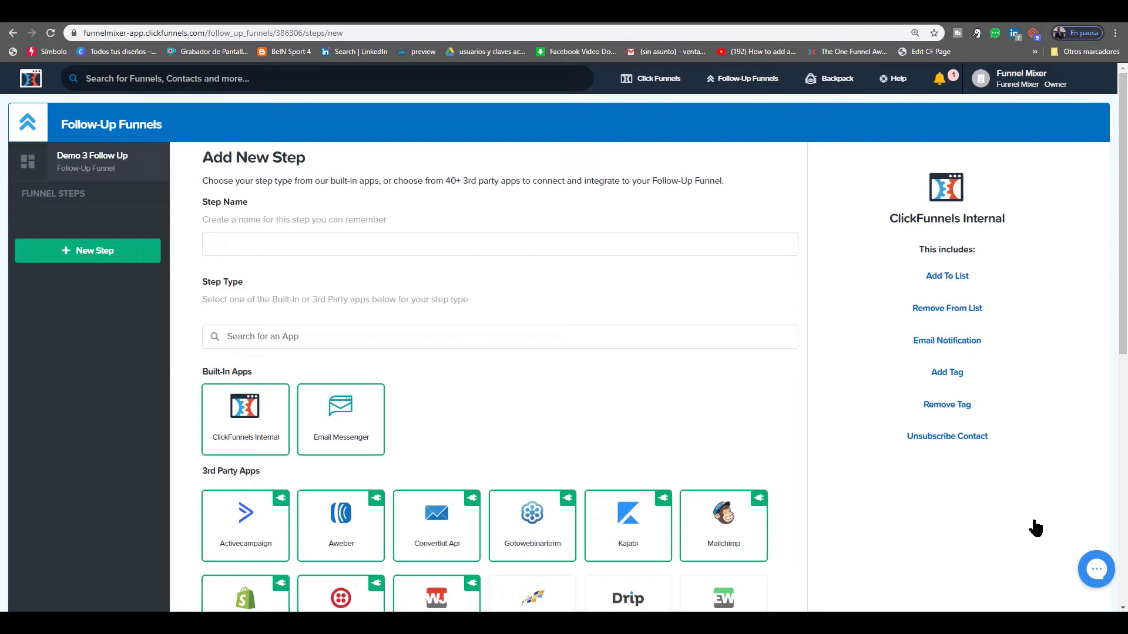
Add a new Aweber step named "Aweber send to (lista demo)" to the Demo 3 Follow Up funnel
{"action": "mouse_move", "coordinate": [743, 78]}
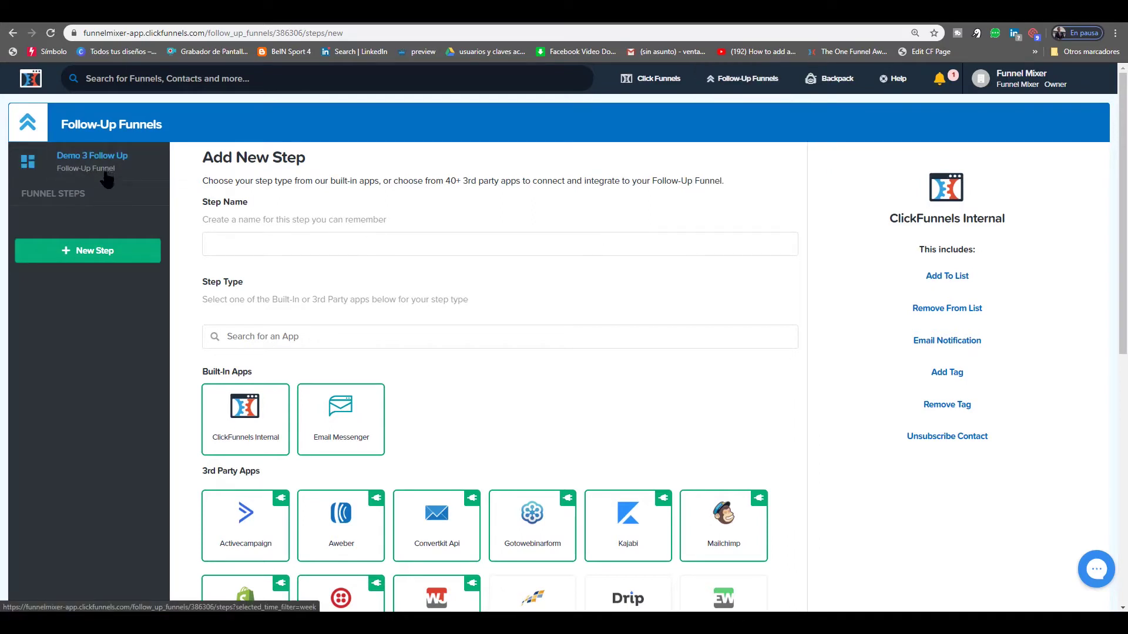
{"action": "left_click", "coordinate": [104, 253]}
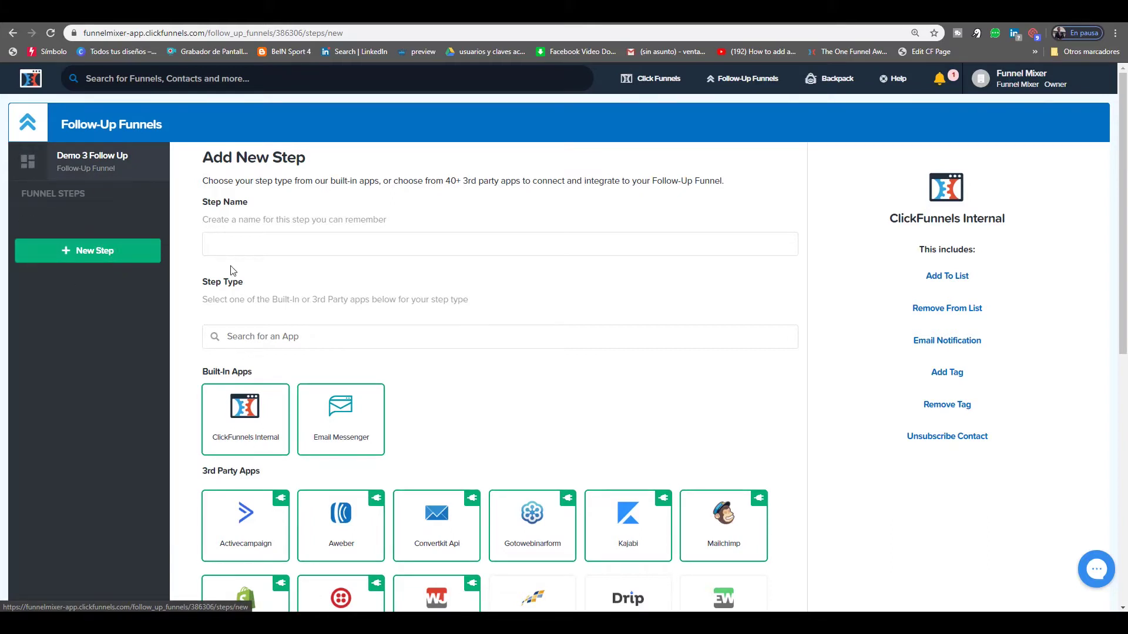
{"action": "left_click", "coordinate": [390, 251]}
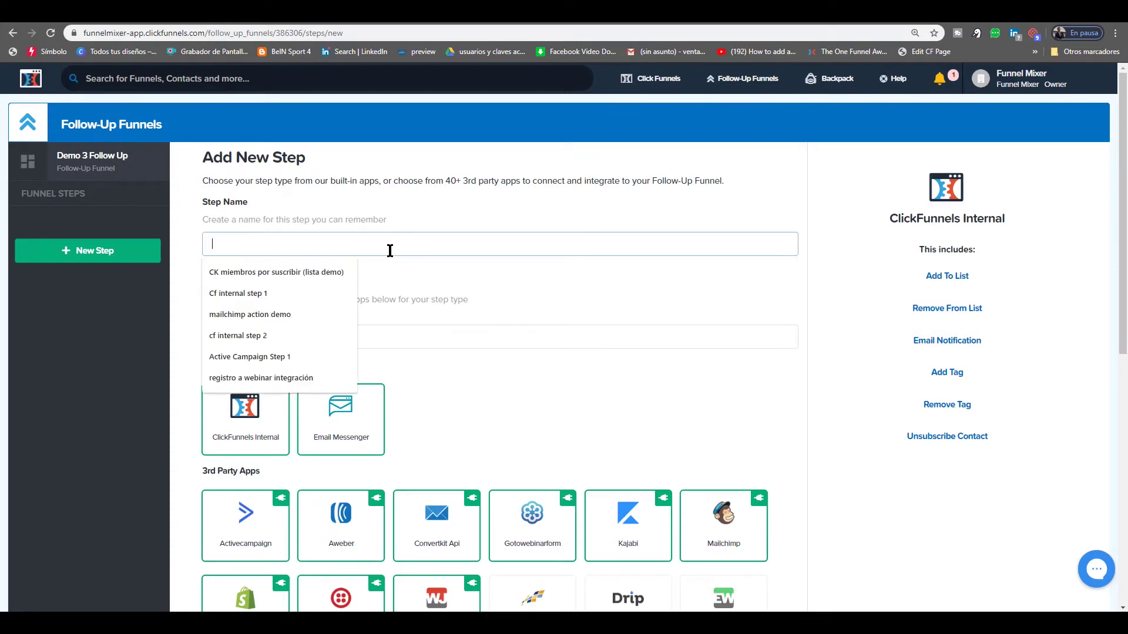
{"action": "type", "text": "Aweber "}
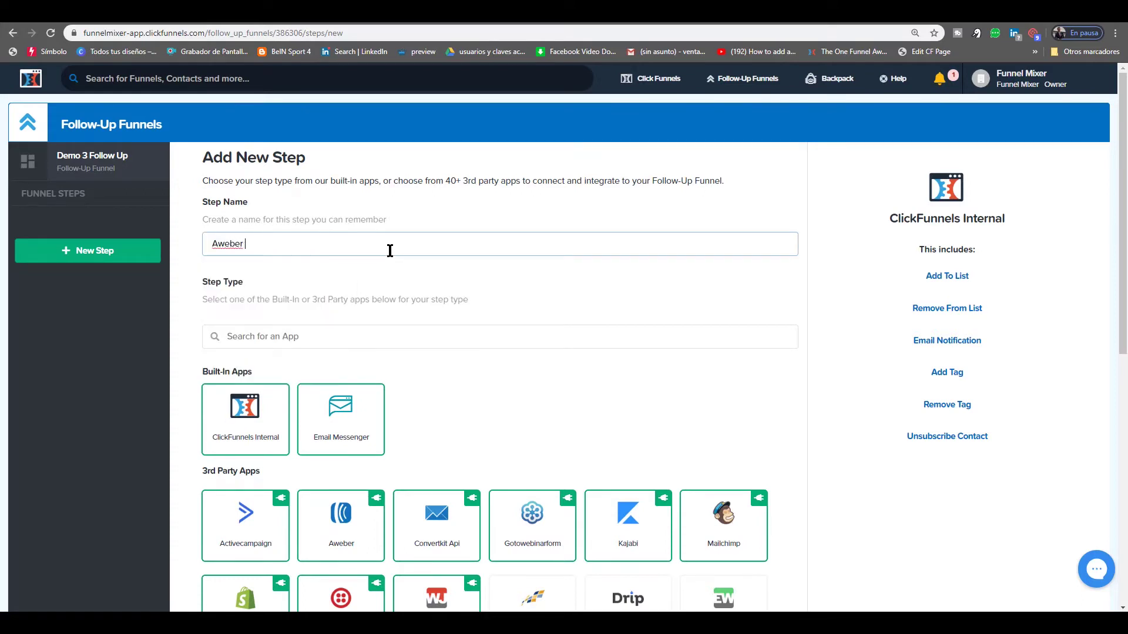
{"action": "type", "text": "send to (lista demo"}
{"action": "scroll", "coordinate": [353, 411], "scroll_direction": "down", "scroll_amount": 1}
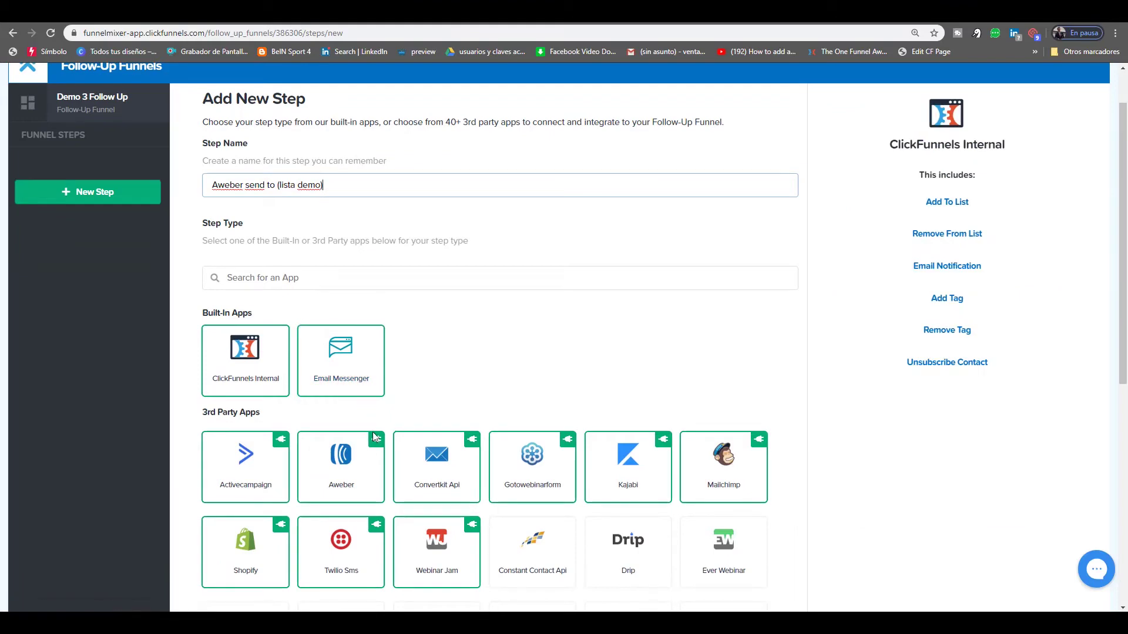
{"action": "left_click", "coordinate": [344, 464]}
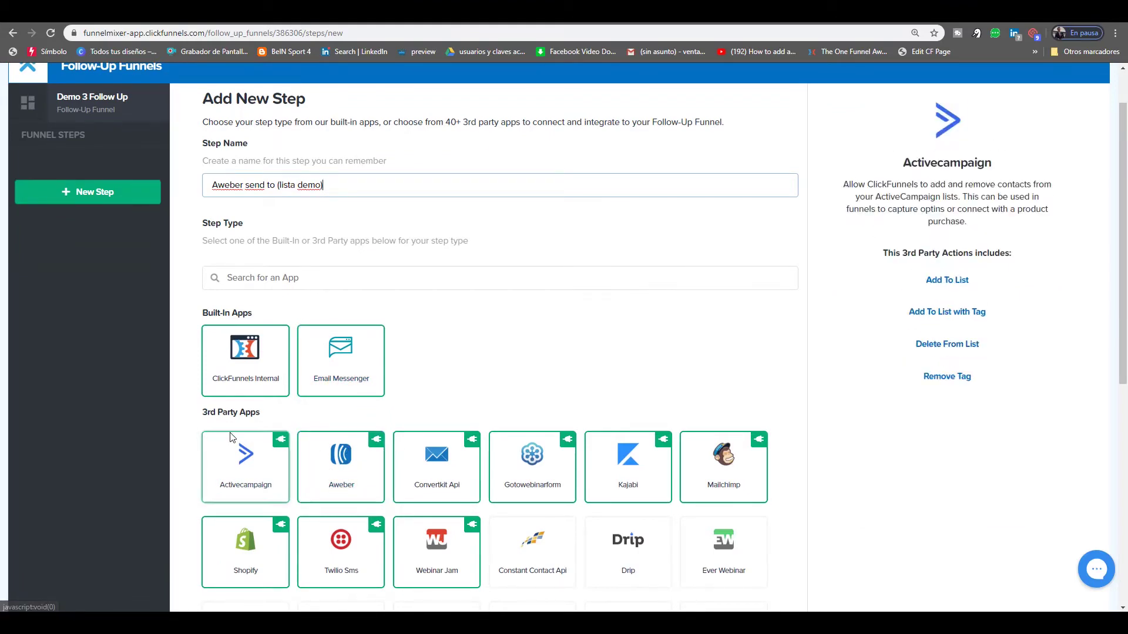
{"action": "left_click", "coordinate": [361, 486]}
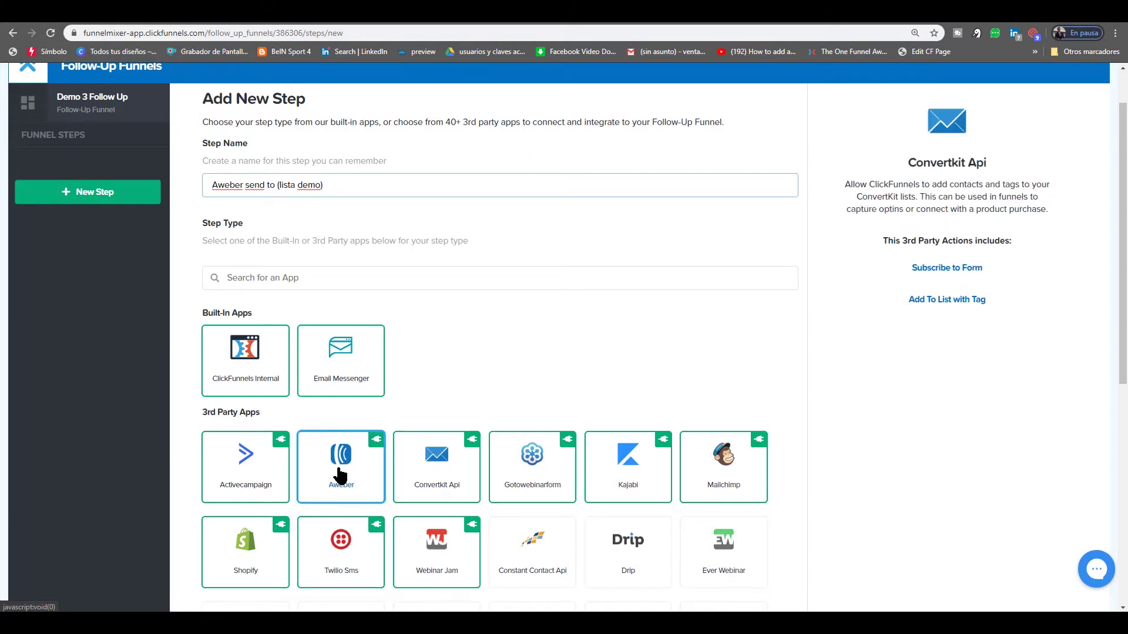
{"action": "left_click", "coordinate": [365, 478]}
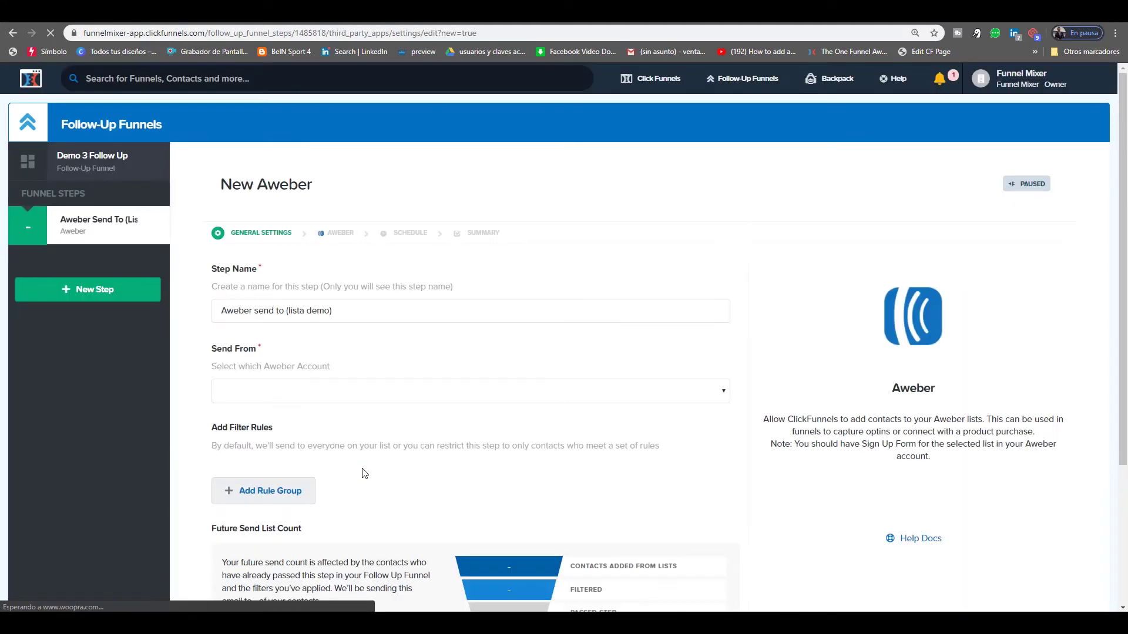
Choose AB Aweber as the account the step sends from
{"action": "left_click", "coordinate": [346, 386]}
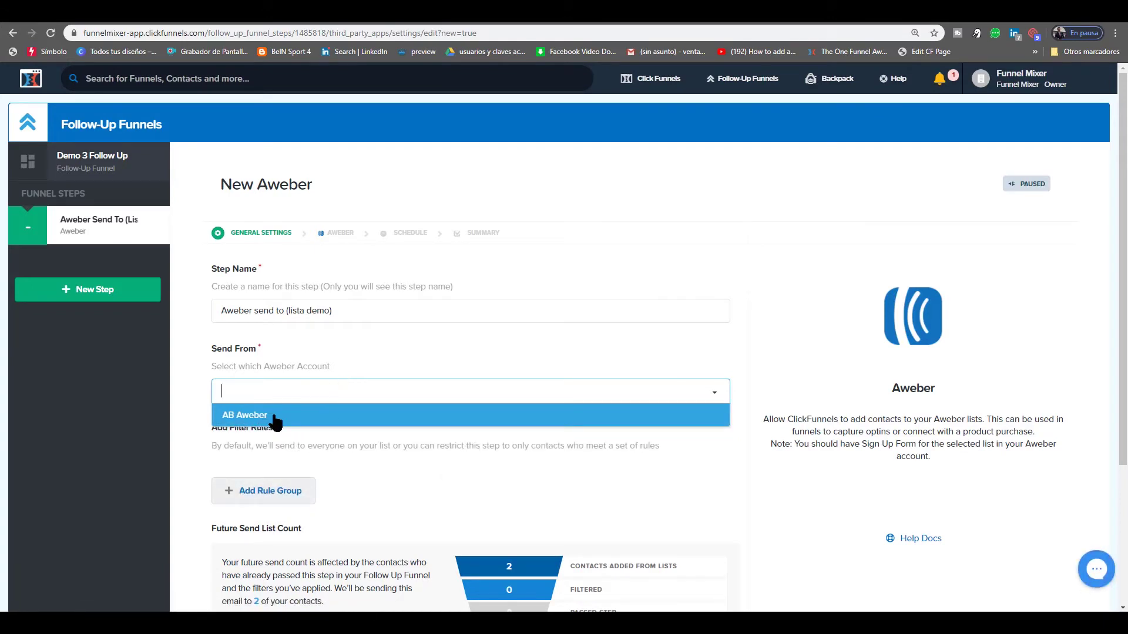
{"action": "left_click", "coordinate": [275, 421]}
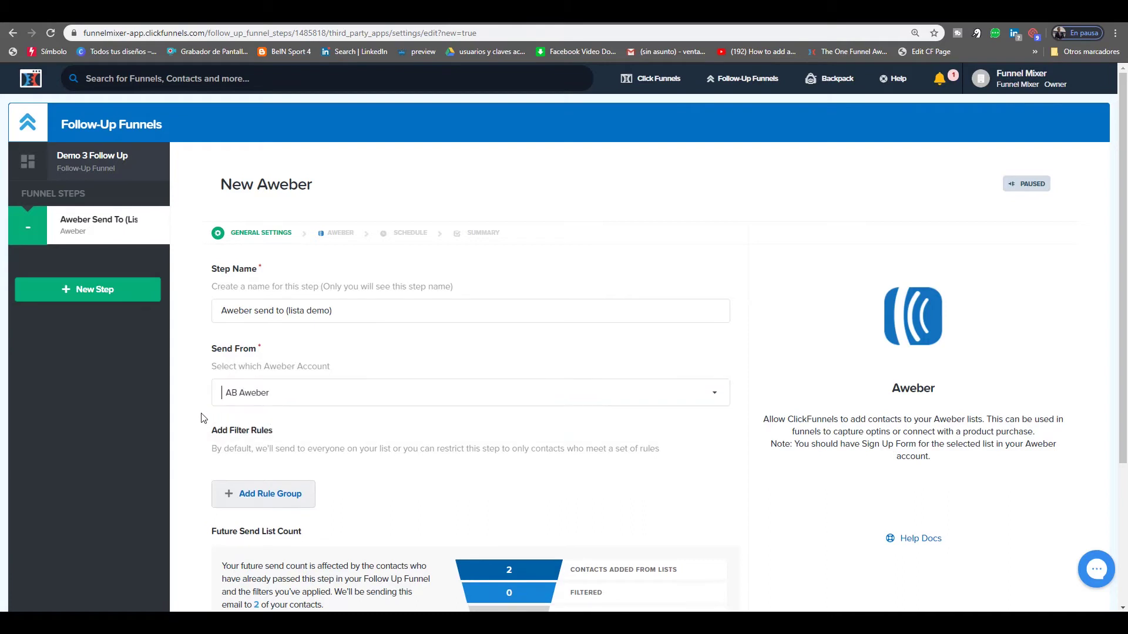
{"action": "scroll", "coordinate": [202, 419], "scroll_direction": "down", "scroll_amount": 1}
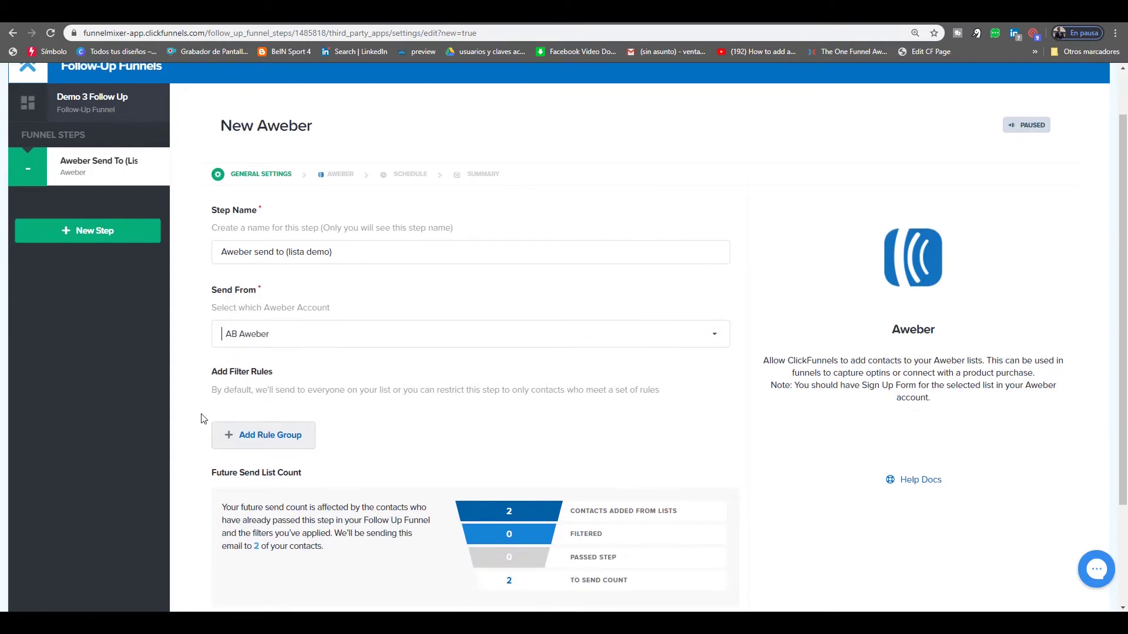
{"action": "scroll", "coordinate": [201, 419], "scroll_direction": "down", "scroll_amount": 1}
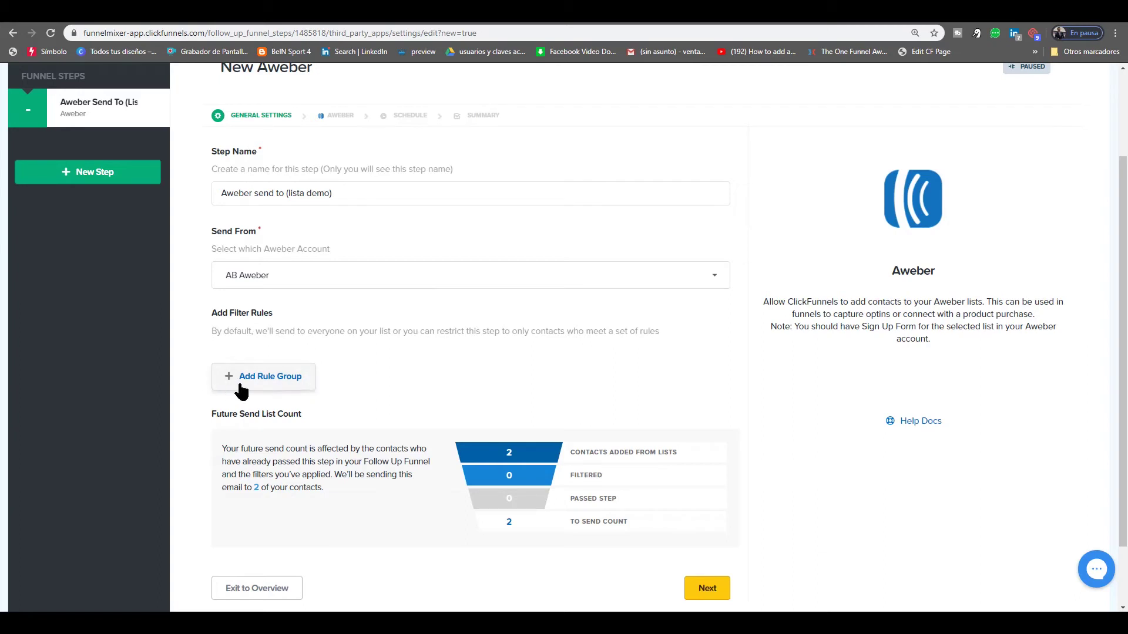
{"action": "left_click", "coordinate": [279, 381]}
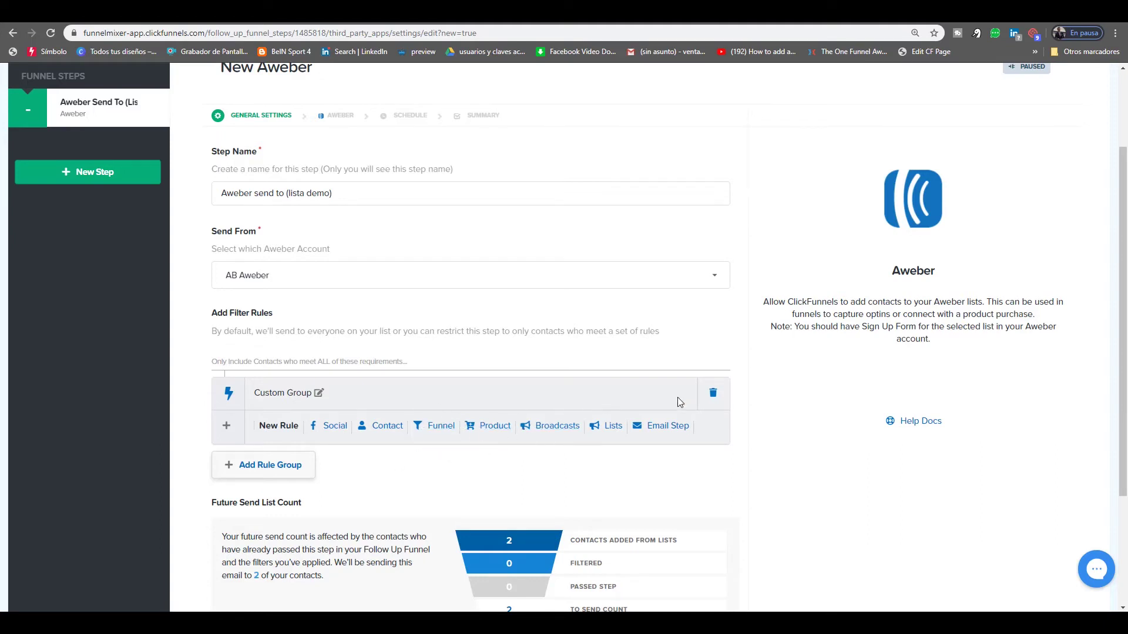
{"action": "left_click", "coordinate": [713, 395]}
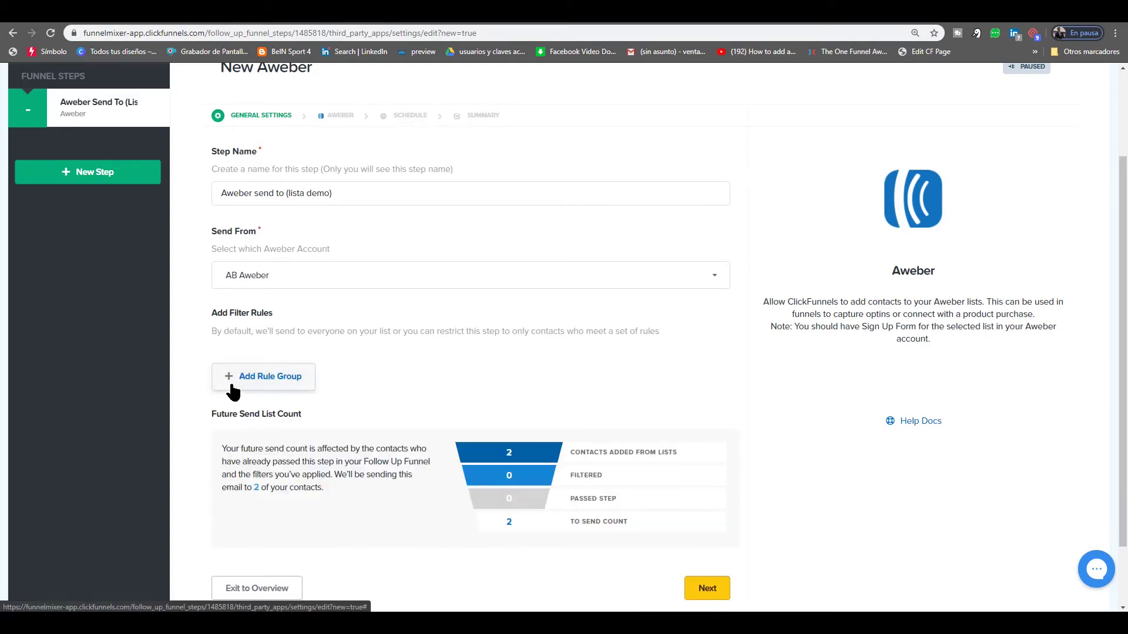
Save the step's general settings without filter rules and proceed to choosing its Aweber action
{"action": "scroll", "coordinate": [234, 390], "scroll_direction": "down", "scroll_amount": 1}
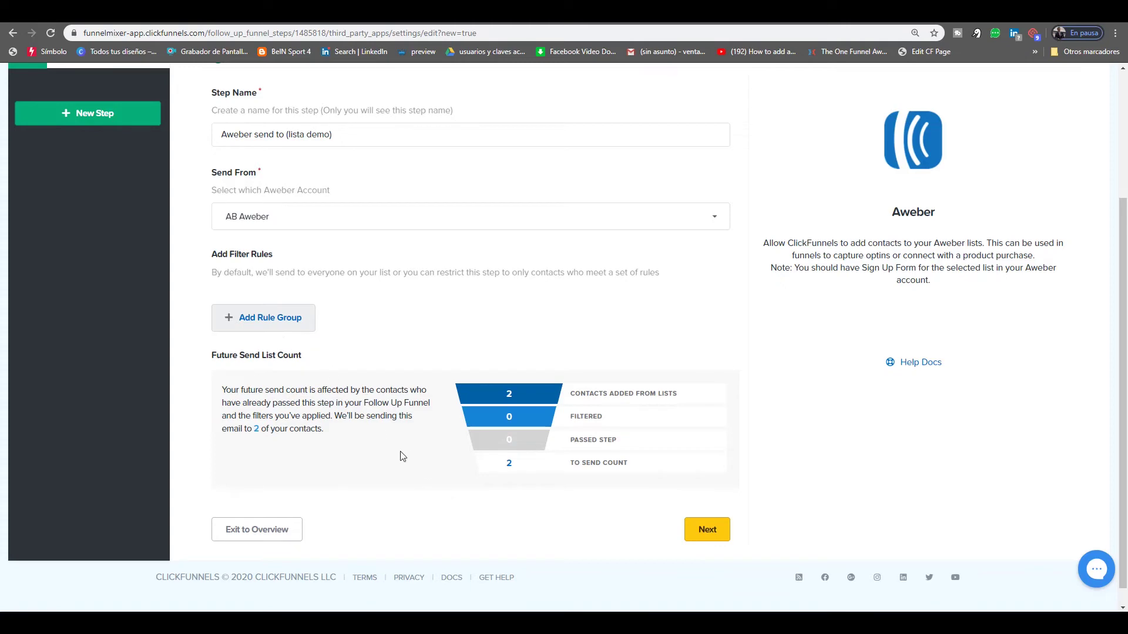
{"action": "scroll", "coordinate": [403, 457], "scroll_direction": "up", "scroll_amount": 2}
{"action": "scroll", "coordinate": [435, 417], "scroll_direction": "down", "scroll_amount": 2}
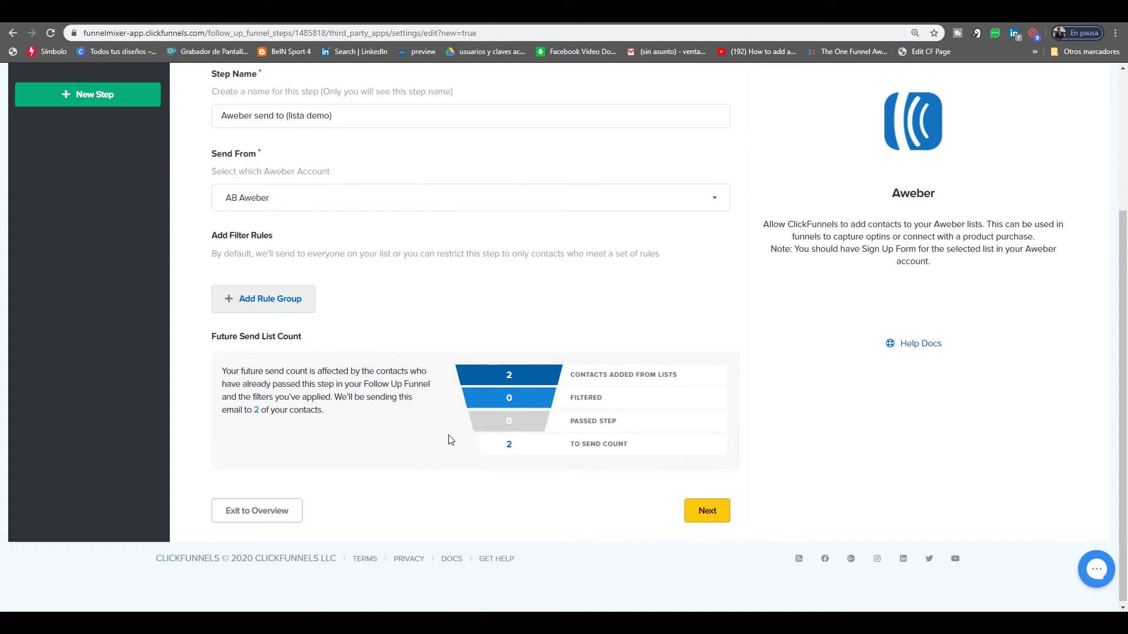
{"action": "left_click", "coordinate": [709, 511]}
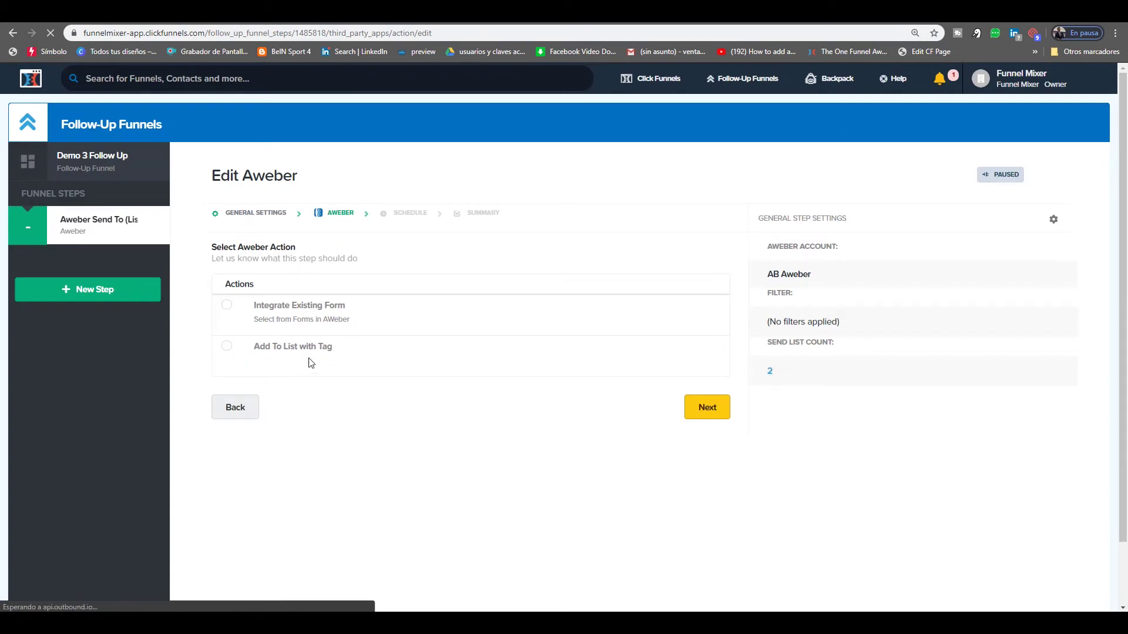
{"action": "left_click", "coordinate": [229, 315]}
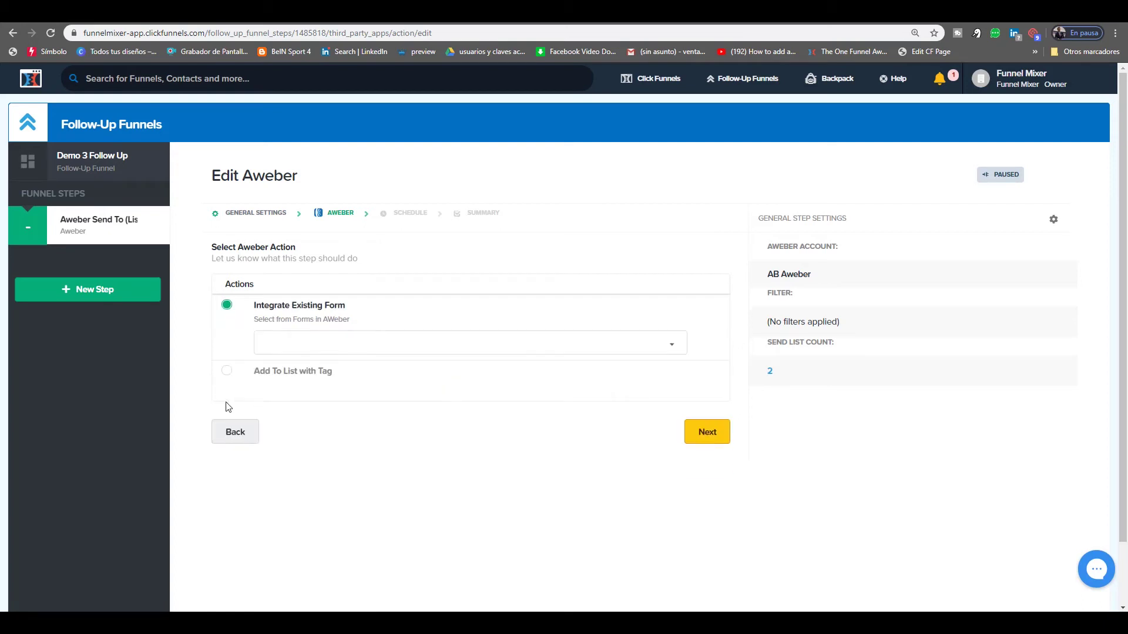
{"action": "left_click", "coordinate": [231, 375]}
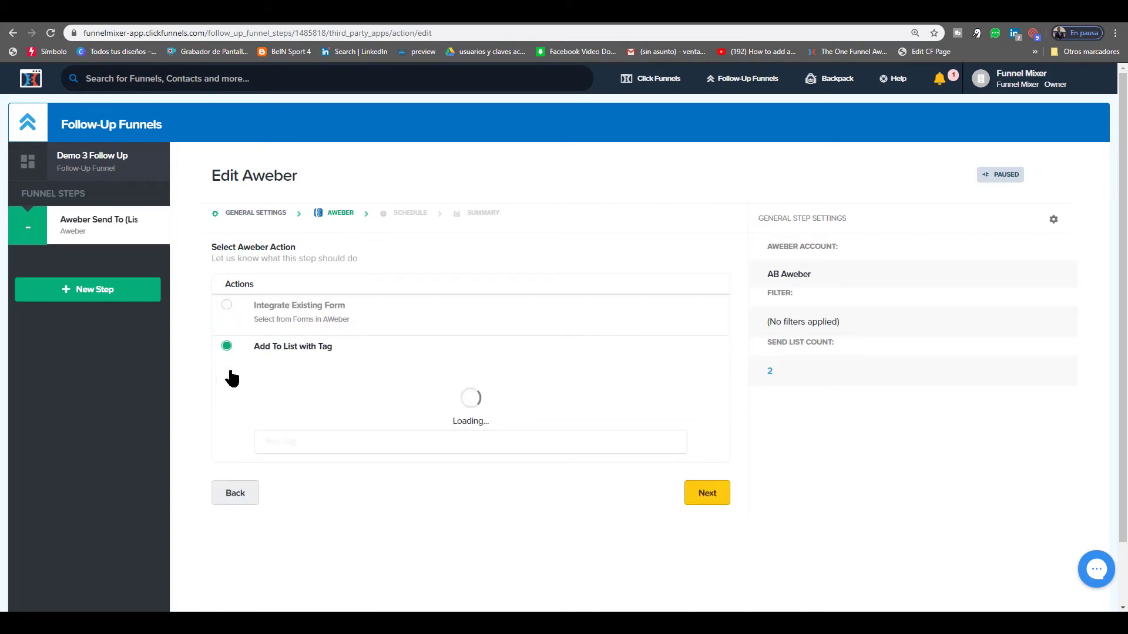
{"action": "left_click", "coordinate": [228, 310]}
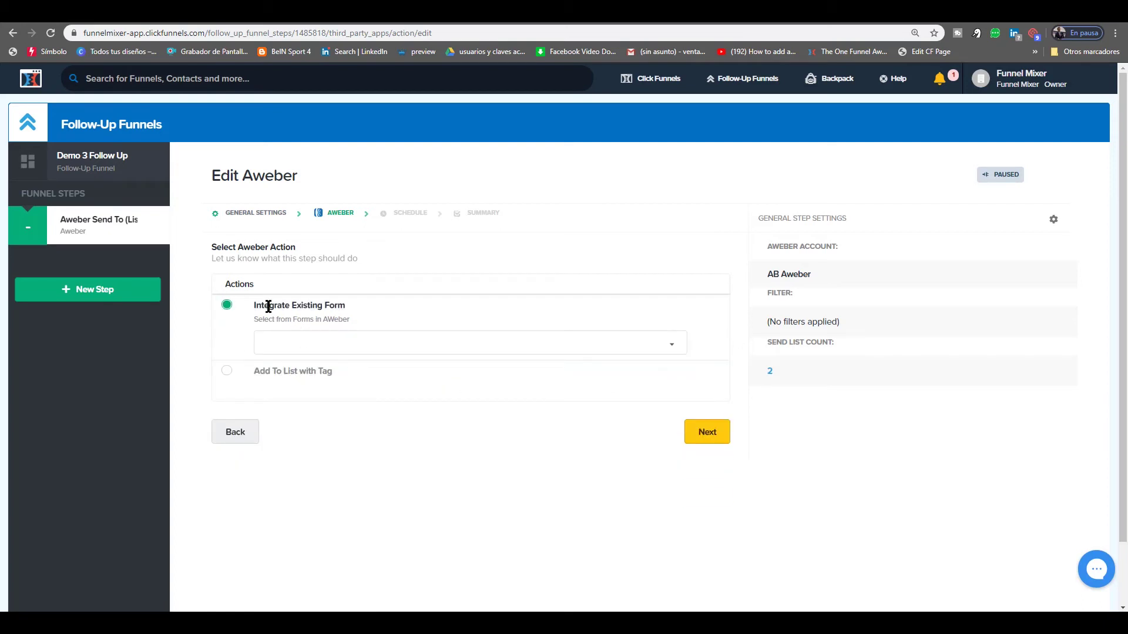
{"action": "left_click", "coordinate": [327, 341]}
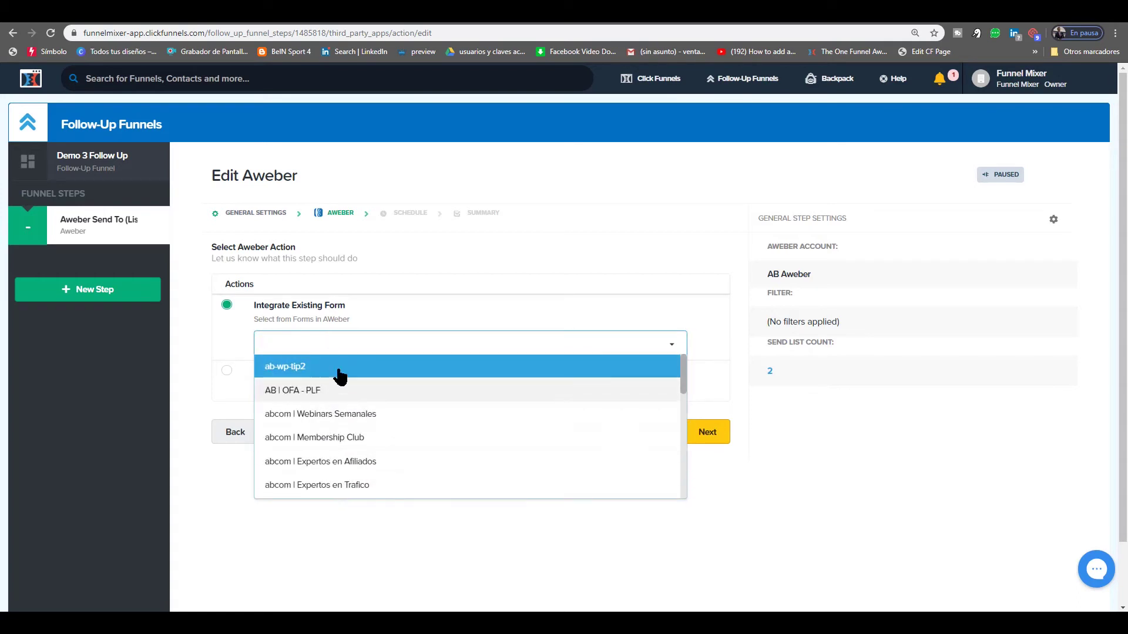
{"action": "left_click", "coordinate": [203, 329]}
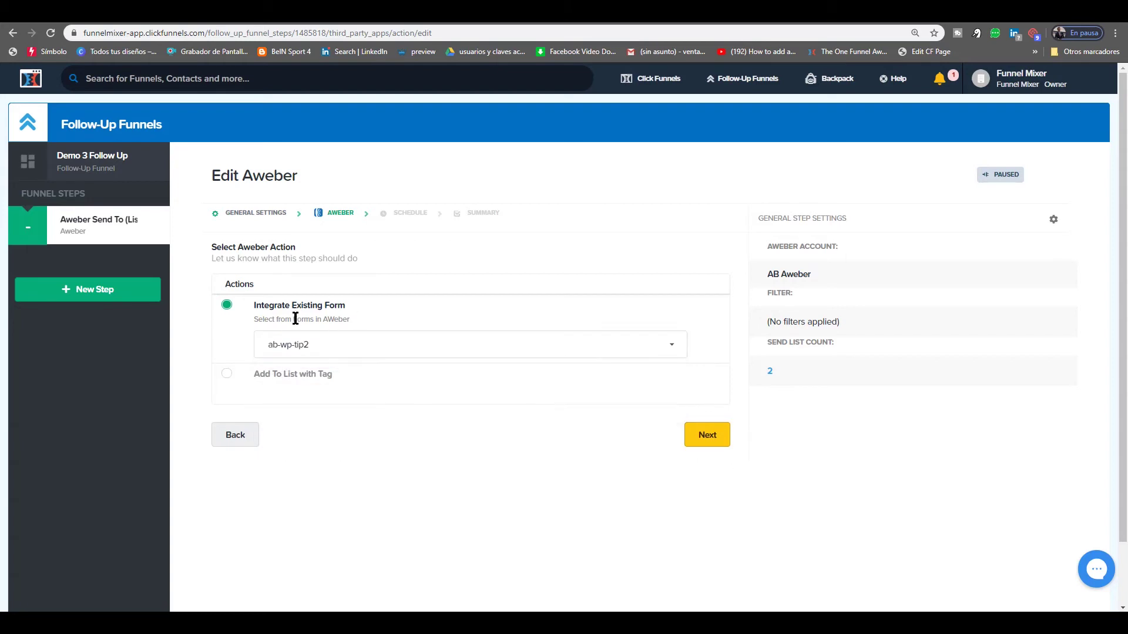
Set the Aweber action to Add To List with Tag, using the list "Get Money Funnels | Webinars" and the tag "lista demo", and continue
{"action": "left_click", "coordinate": [227, 376]}
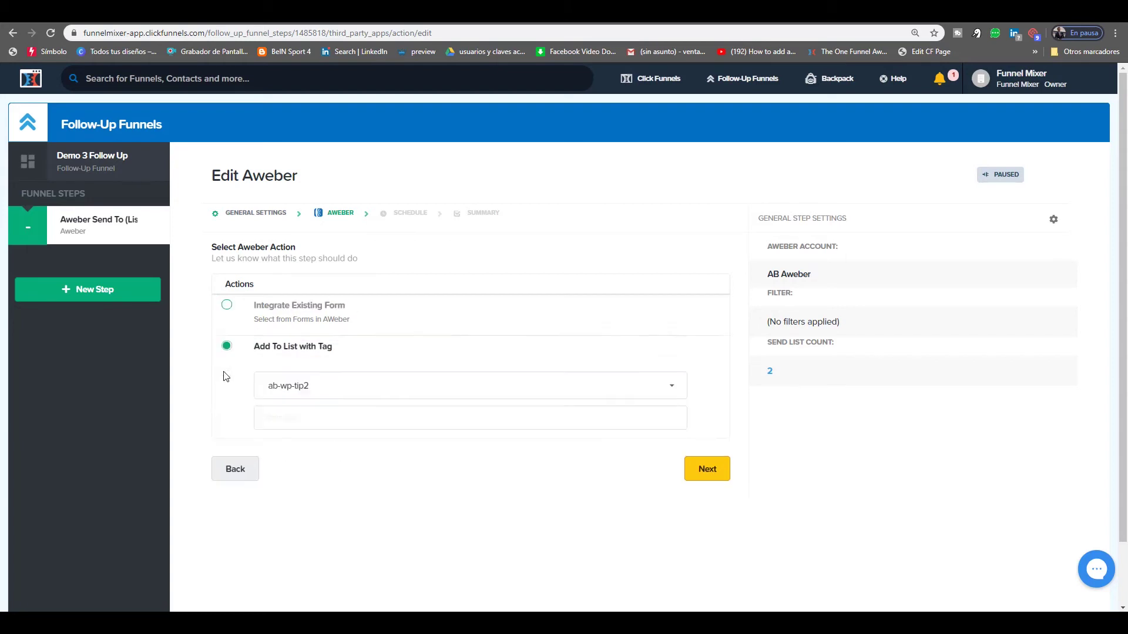
{"action": "left_click", "coordinate": [366, 388]}
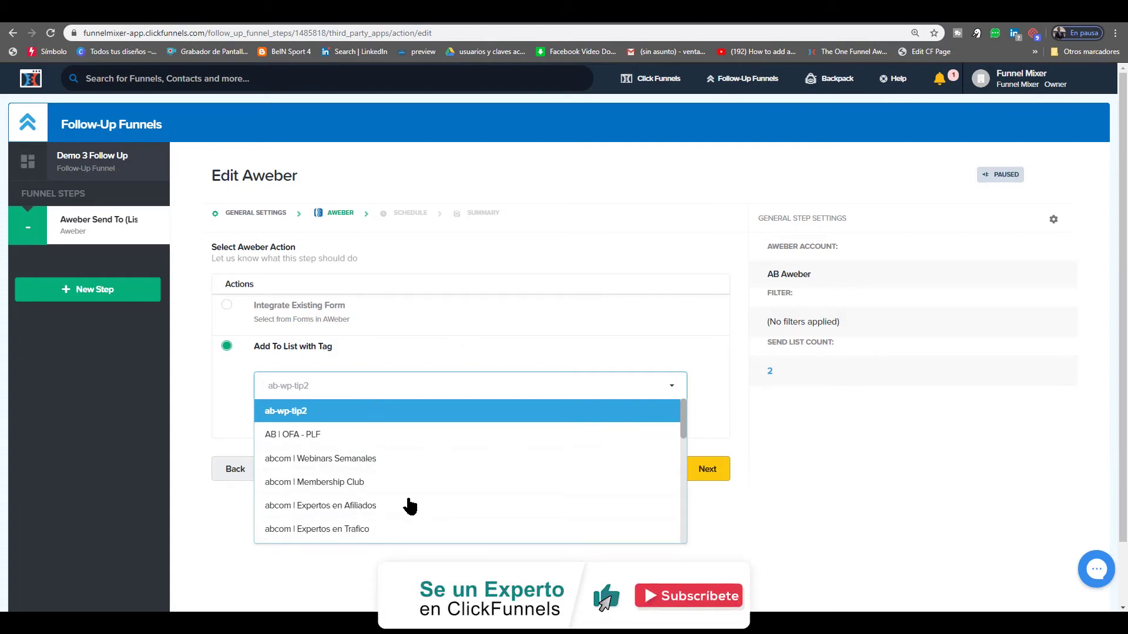
{"action": "scroll", "coordinate": [360, 492], "scroll_direction": "down", "scroll_amount": 3}
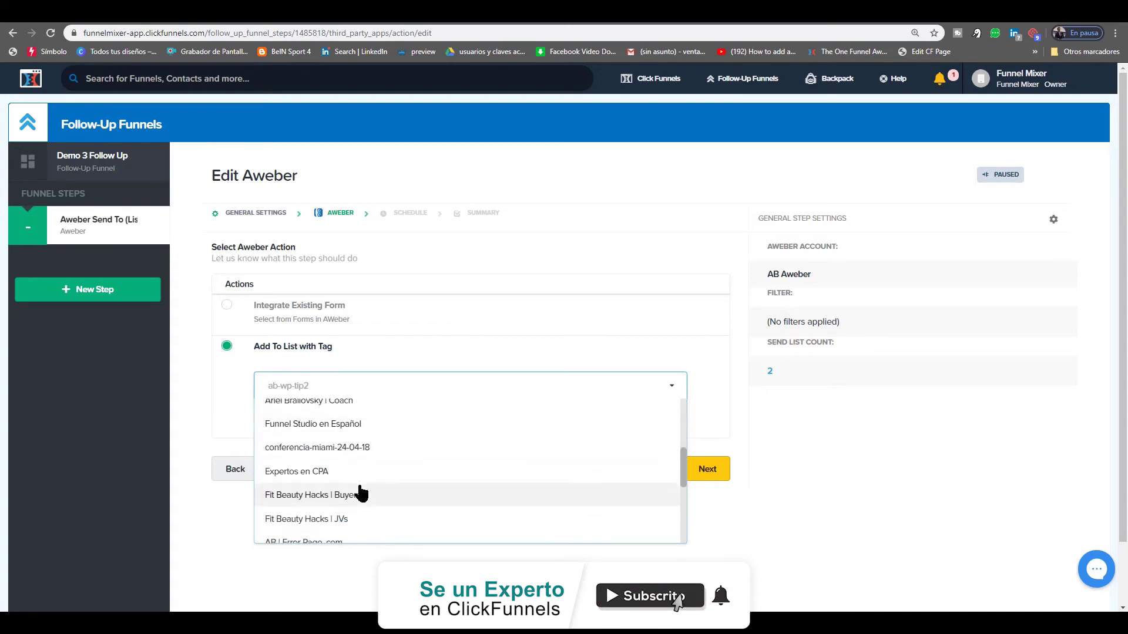
{"action": "scroll", "coordinate": [360, 492], "scroll_direction": "down", "scroll_amount": 5}
{"action": "scroll", "coordinate": [379, 523], "scroll_direction": "down", "scroll_amount": 2}
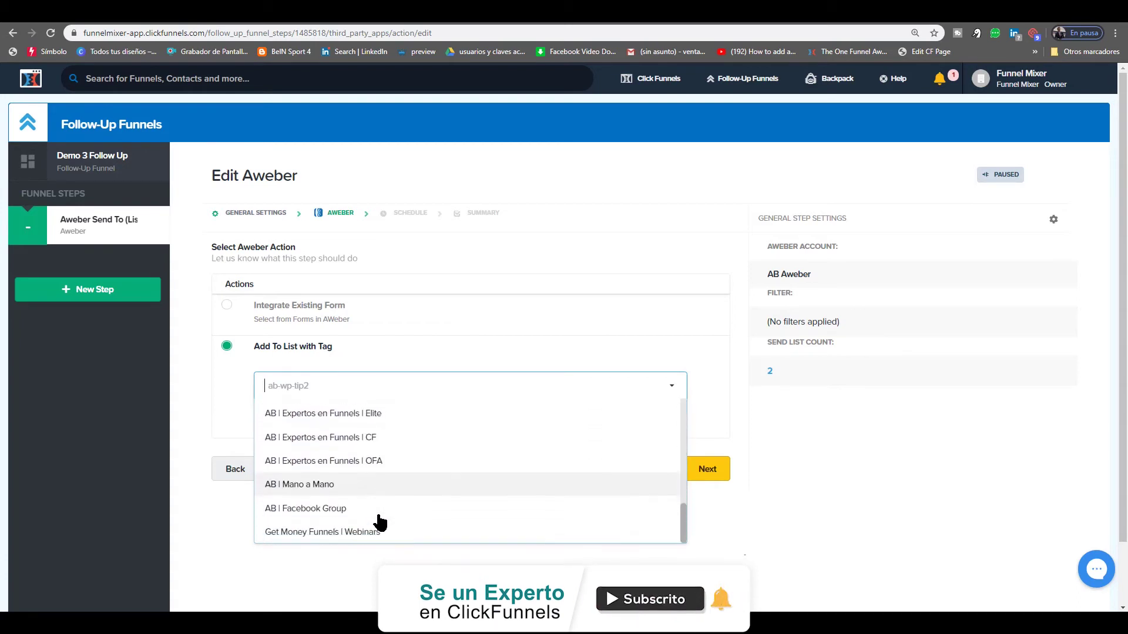
{"action": "left_click", "coordinate": [333, 537]}
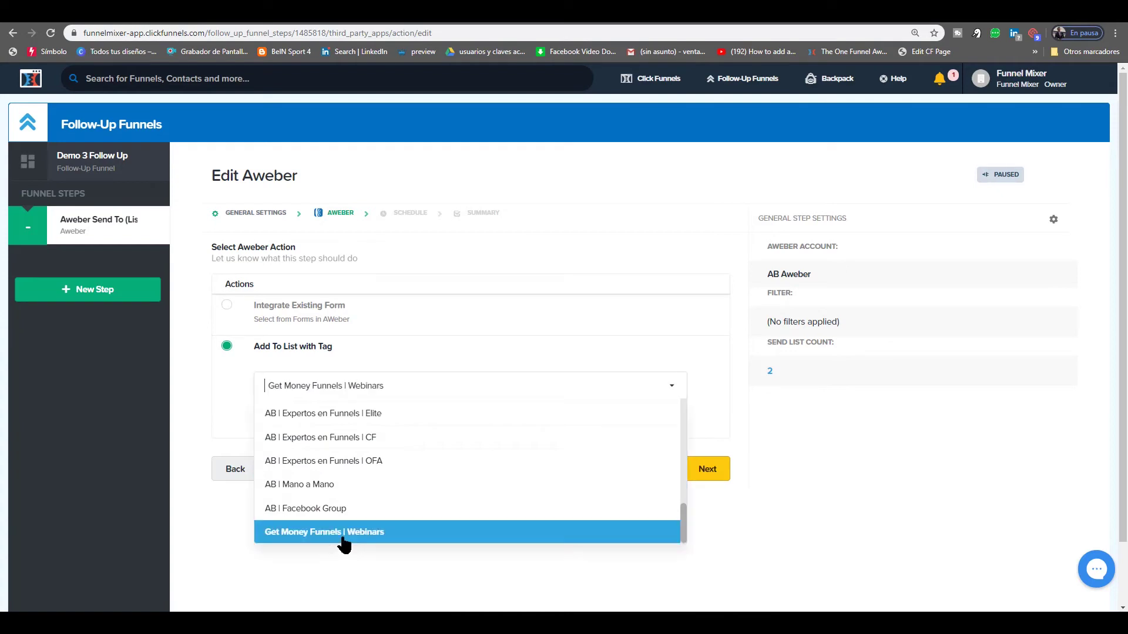
{"action": "left_click", "coordinate": [391, 427]}
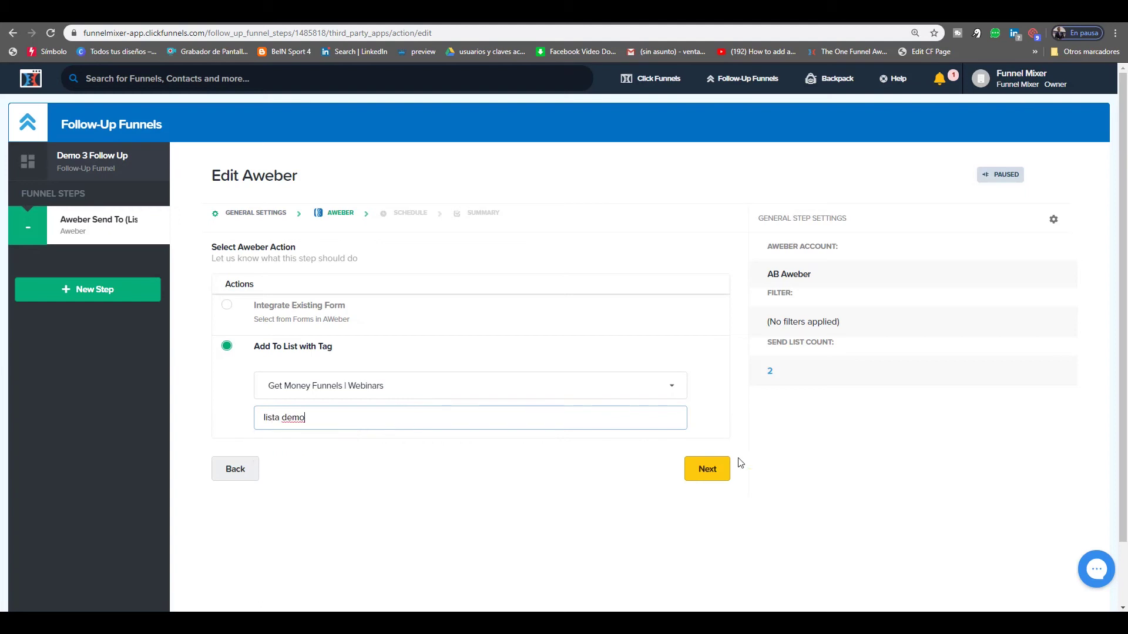
{"action": "left_click", "coordinate": [708, 477]}
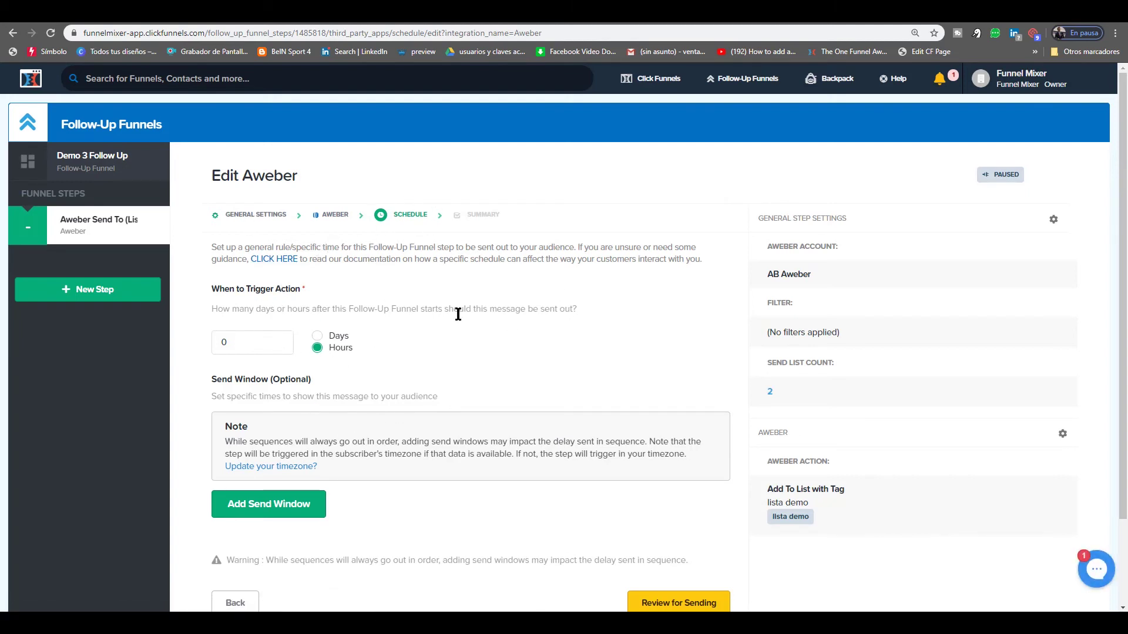
Accept the default trigger timing without a send window and proceed to the step's review for sending
{"action": "scroll", "coordinate": [428, 351], "scroll_direction": "down", "scroll_amount": 2}
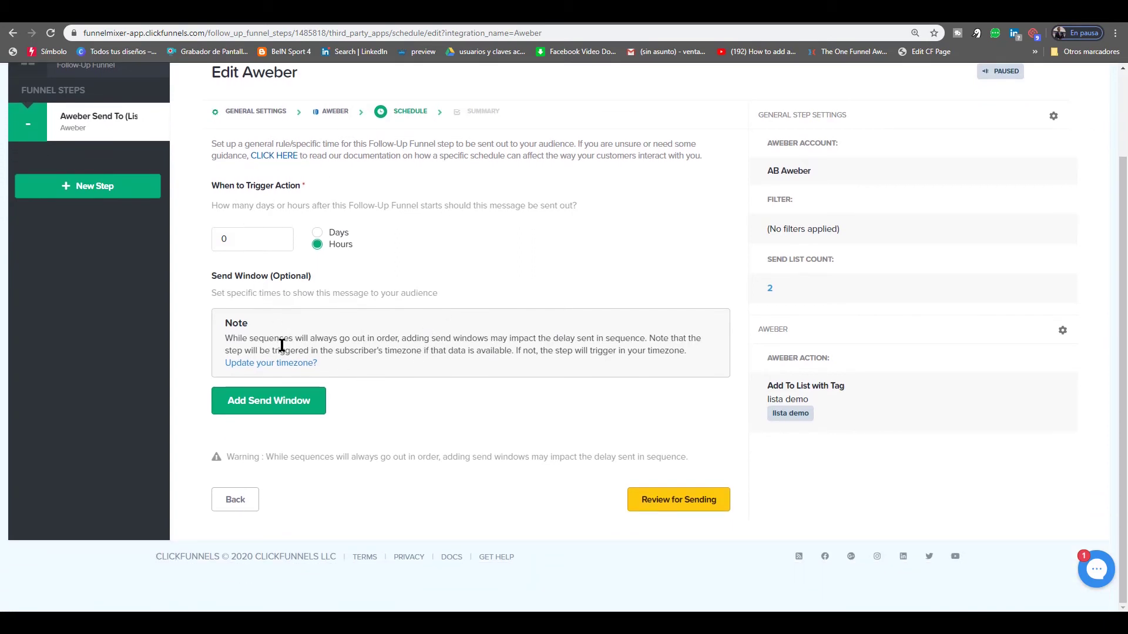
{"action": "scroll", "coordinate": [290, 342], "scroll_direction": "up", "scroll_amount": 1}
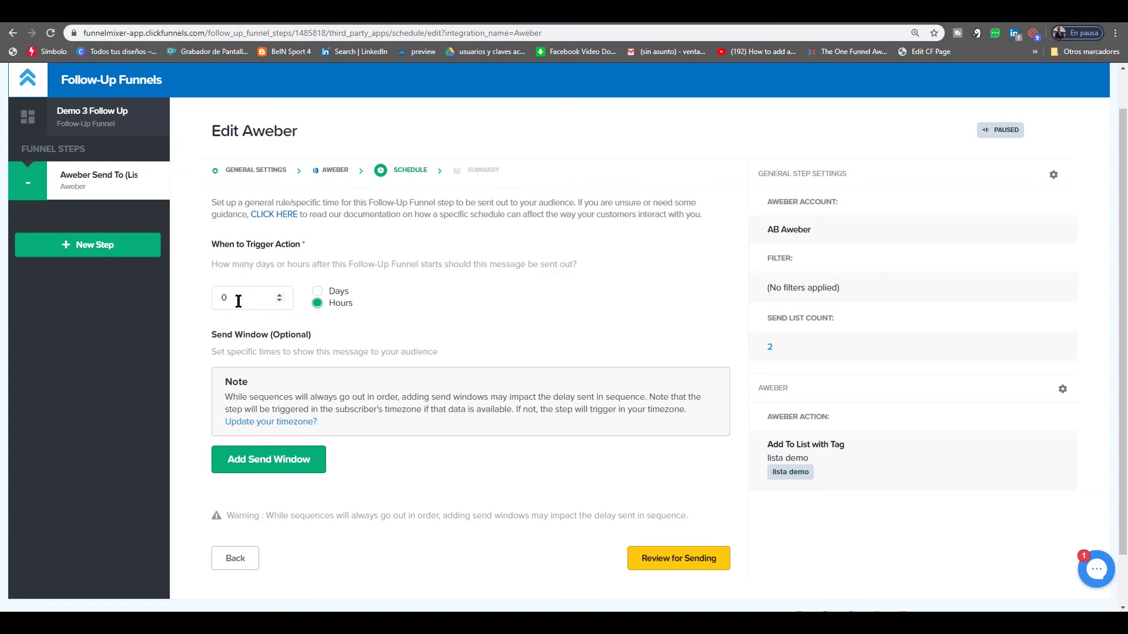
{"action": "scroll", "coordinate": [479, 435], "scroll_direction": "down", "scroll_amount": 1}
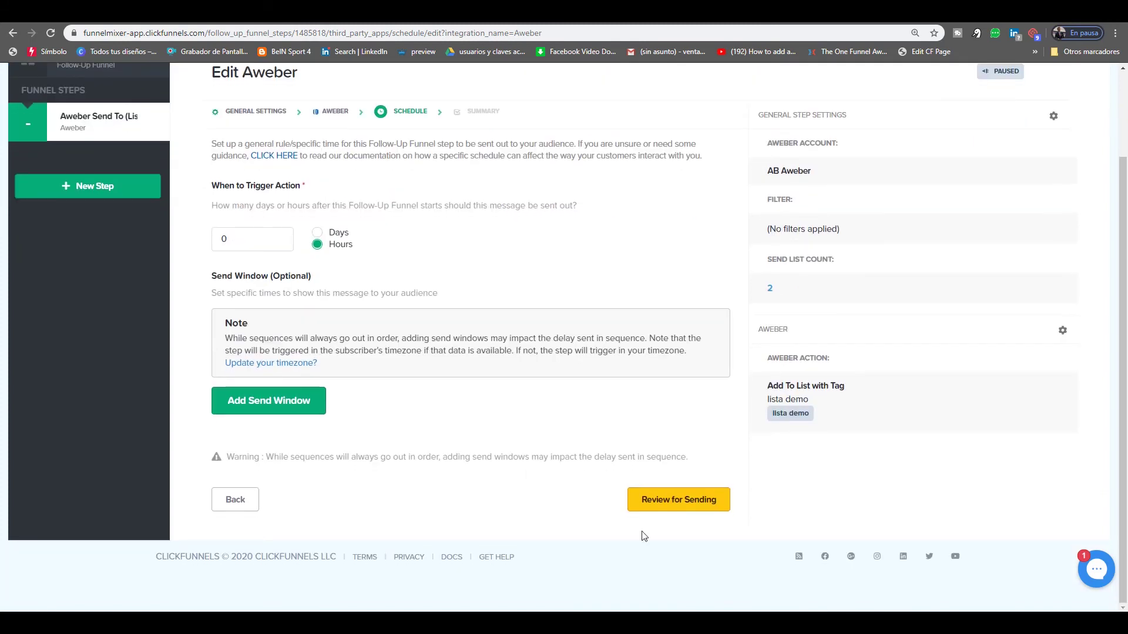
{"action": "left_click", "coordinate": [704, 508]}
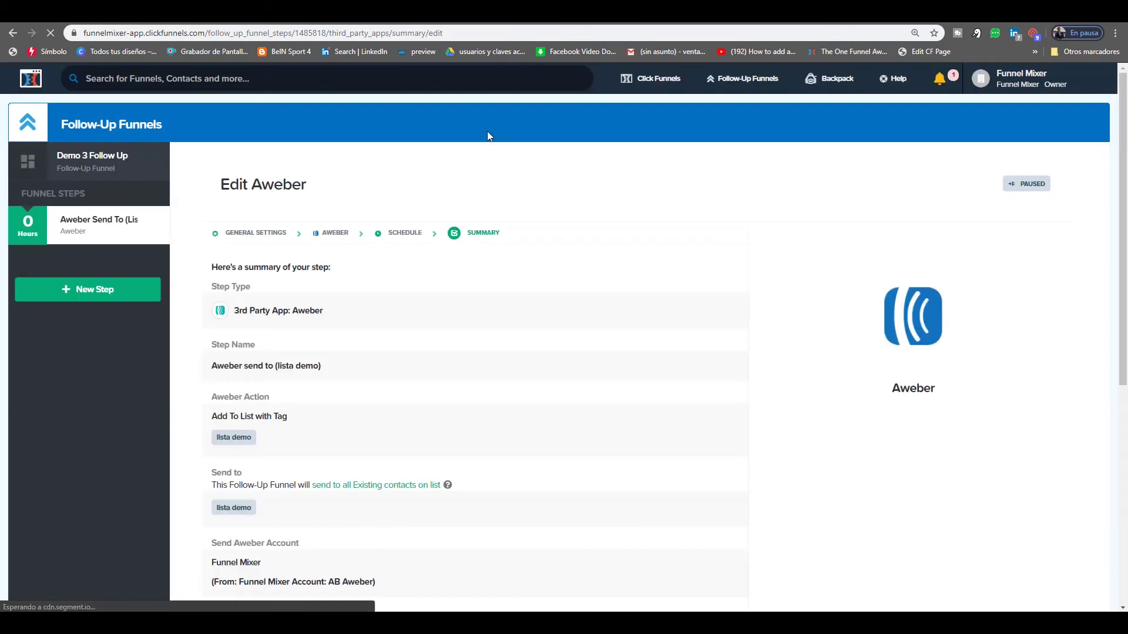
Review the Aweber step's summary, including its action, recipients, sending account and filter rules
{"action": "scroll", "coordinate": [380, 366], "scroll_direction": "down", "scroll_amount": 1}
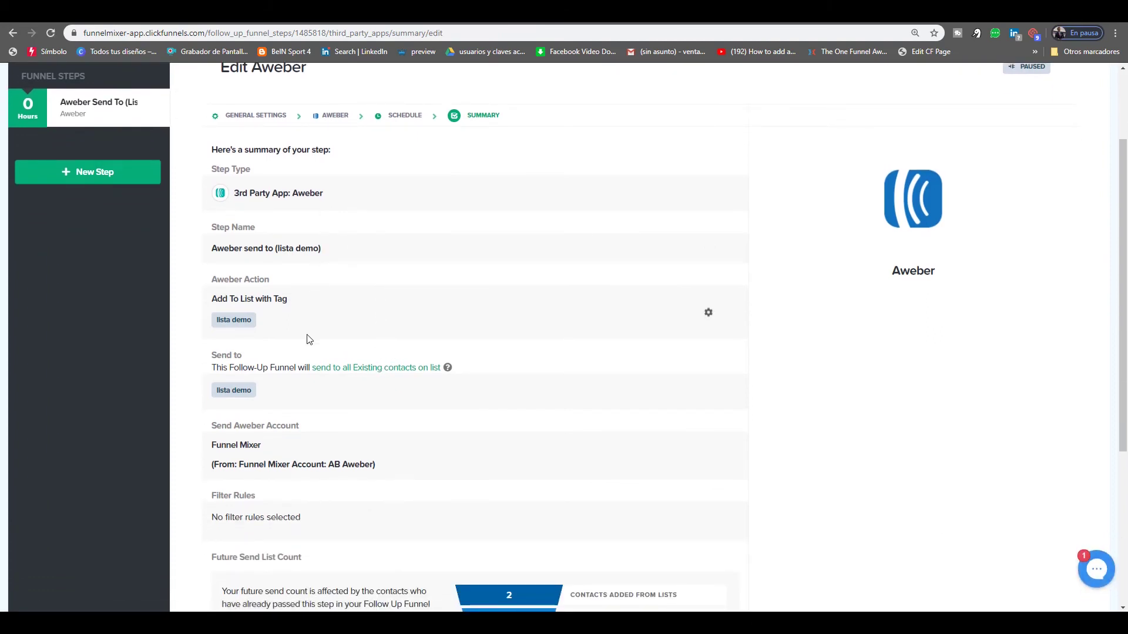
{"action": "scroll", "coordinate": [338, 373], "scroll_direction": "down", "scroll_amount": 4}
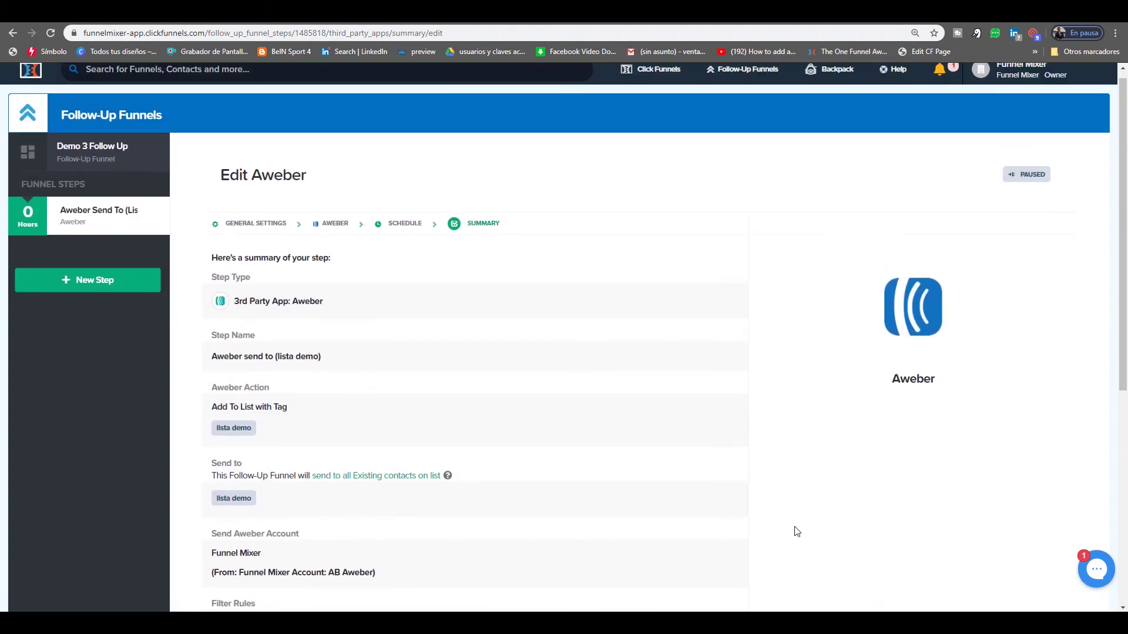
{"action": "scroll", "coordinate": [717, 459], "scroll_direction": "down", "scroll_amount": 7}
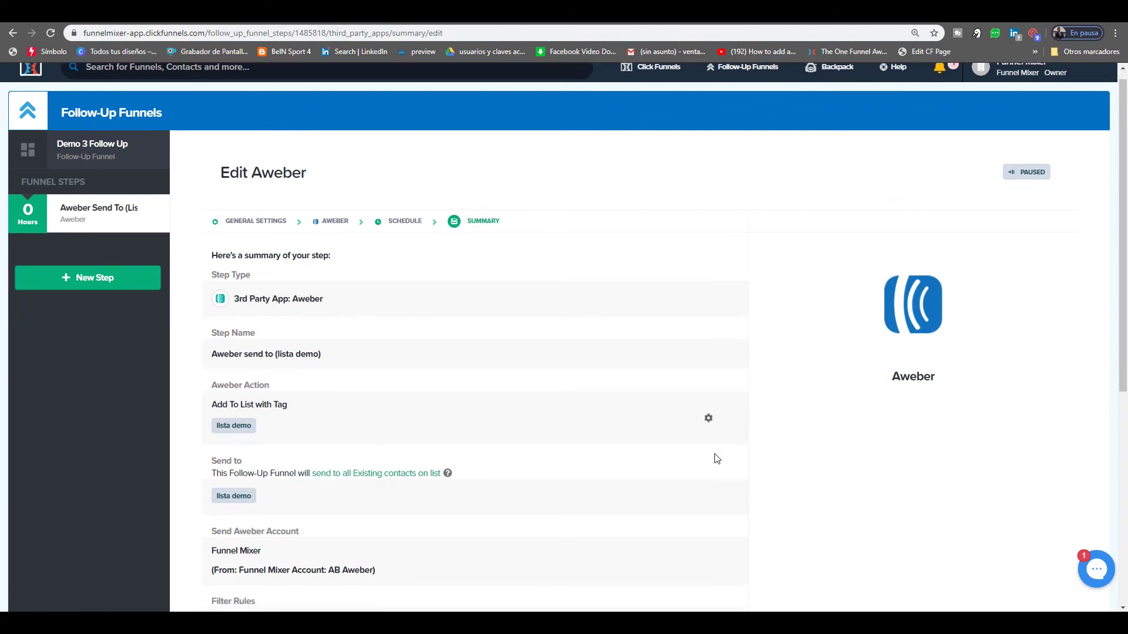
{"action": "scroll", "coordinate": [796, 467], "scroll_direction": "up", "scroll_amount": 5}
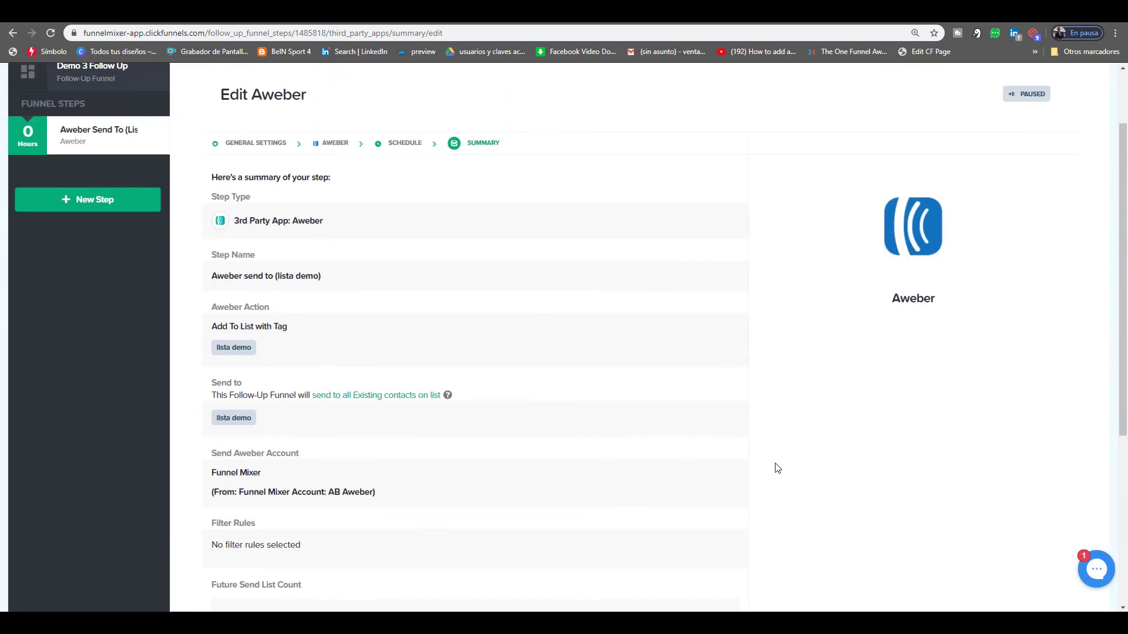
{"action": "scroll", "coordinate": [777, 469], "scroll_direction": "up", "scroll_amount": 2}
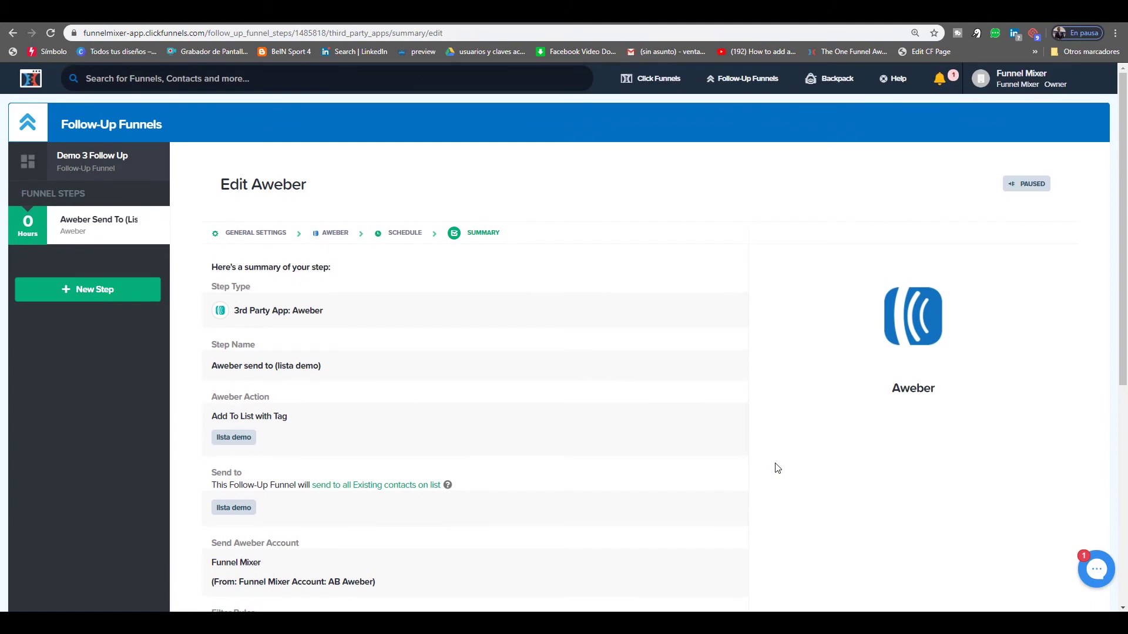